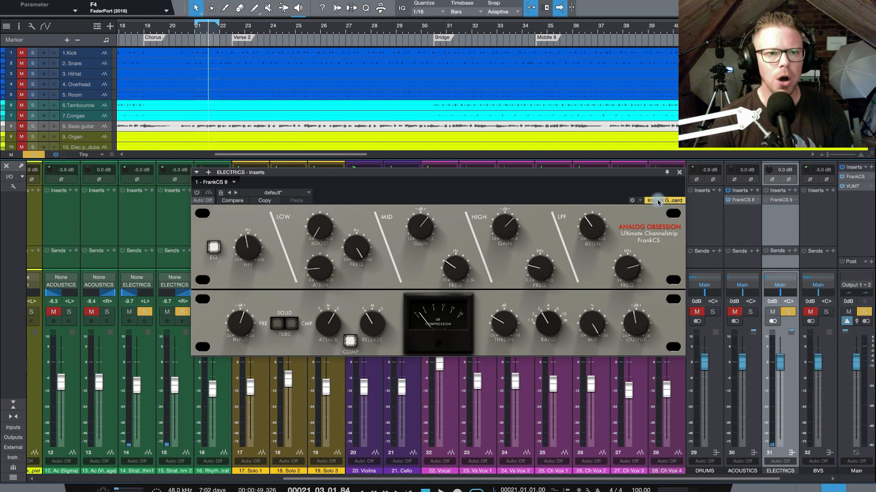
Step: Return the playhead to bar 21 and take the ELECTRICS bus out of solo
{"action": "left_click", "coordinate": [196, 35]}
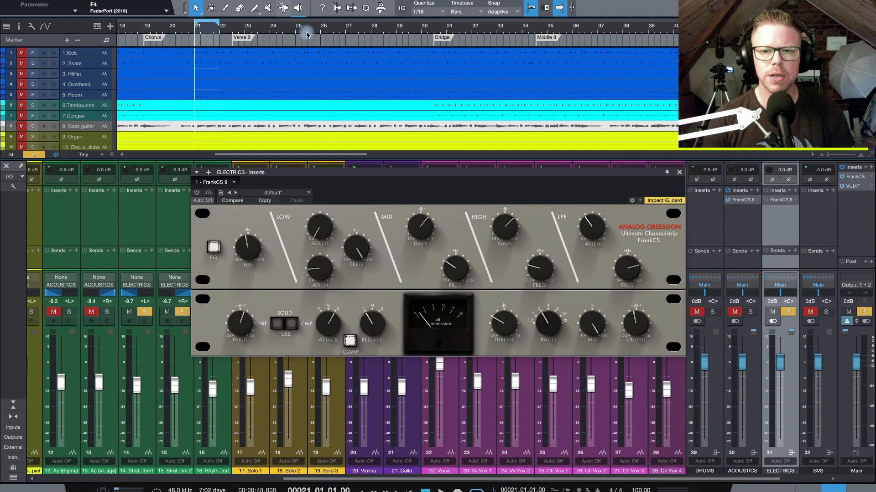
{"action": "left_click_drag", "start_coordinate": [455, 177], "coordinate": [459, 171]}
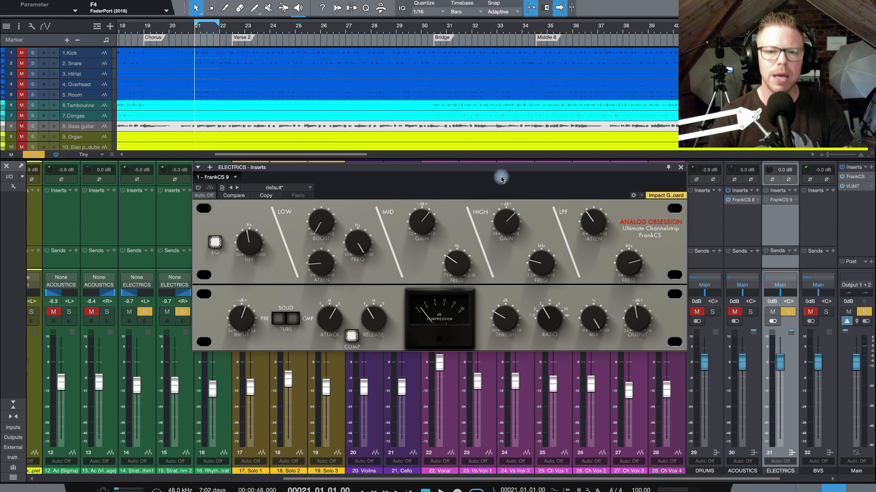
{"action": "left_click_drag", "start_coordinate": [506, 173], "coordinate": [513, 167]}
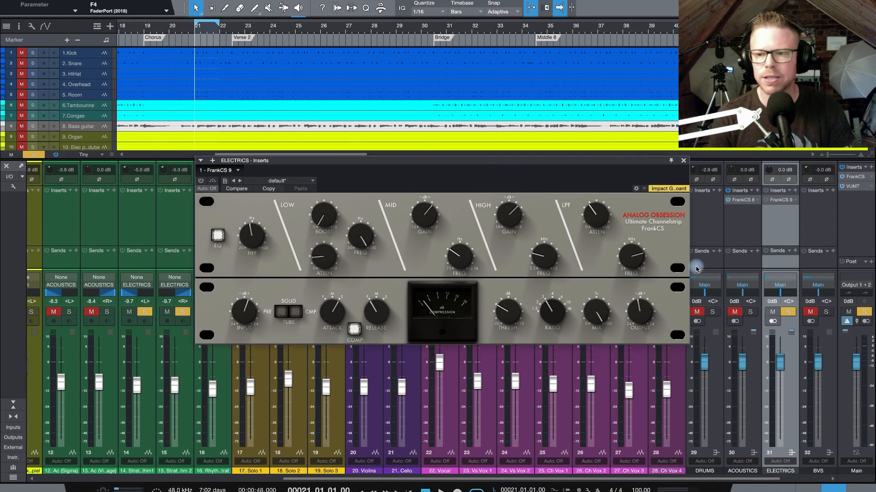
{"action": "left_click", "coordinate": [788, 312]}
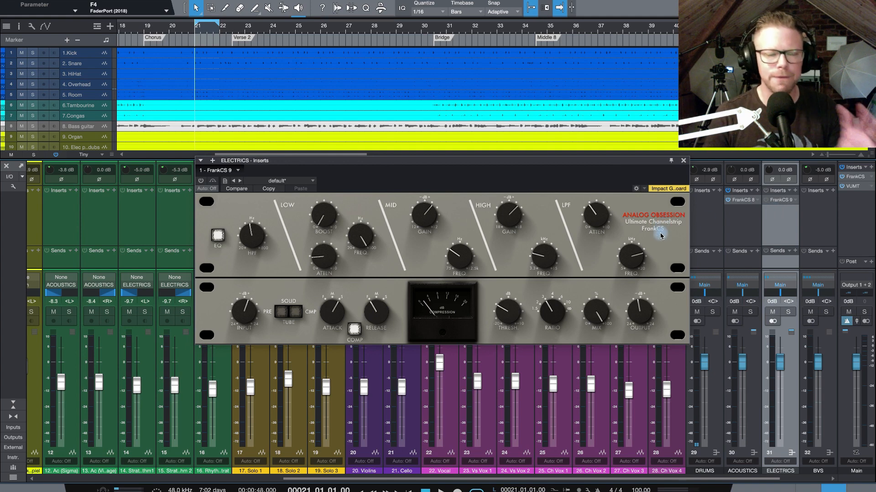
Step: Play the full mix from bar 21 and compare the ELECTRICS bus with FrankCS bypassed and active
{"action": "left_click", "coordinate": [767, 201]}
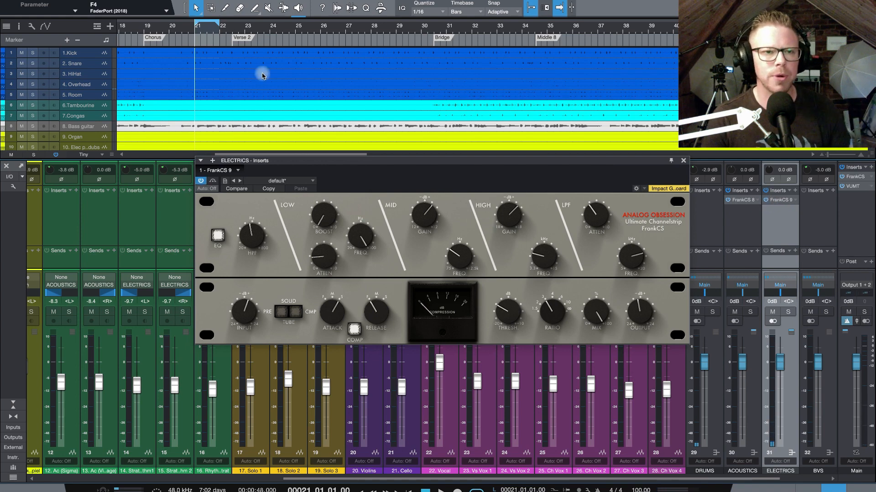
{"action": "left_click", "coordinate": [767, 201]}
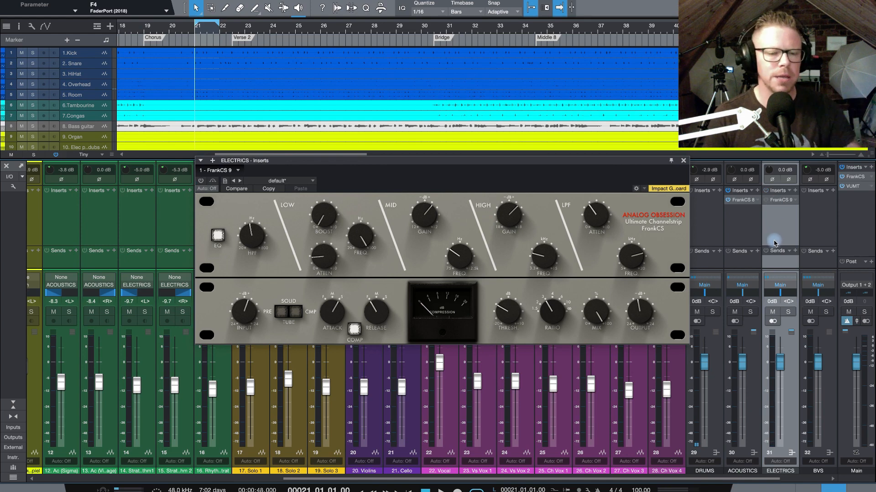
{"action": "key", "text": "space"}
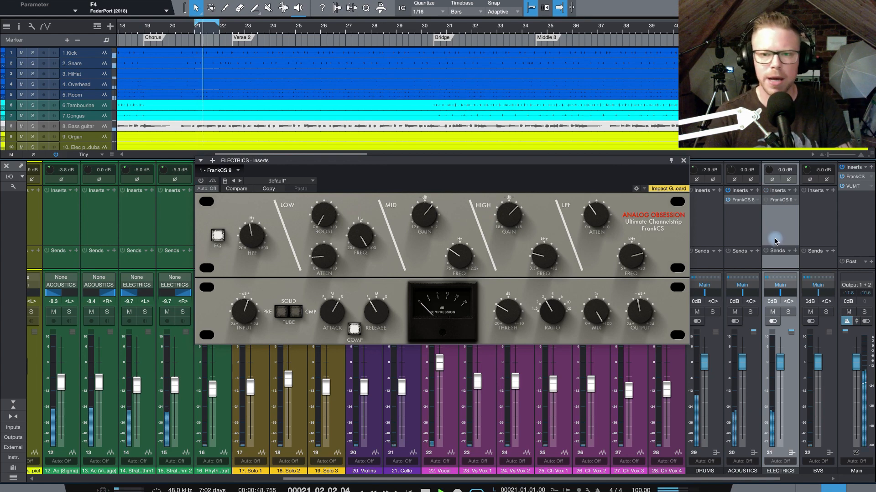
{"action": "left_click_drag", "start_coordinate": [518, 164], "coordinate": [541, 168]}
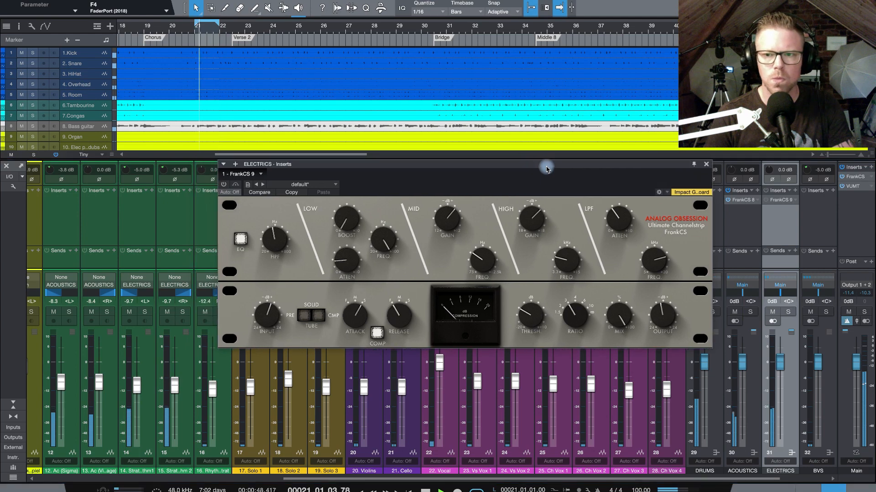
{"action": "left_click", "coordinate": [225, 184]}
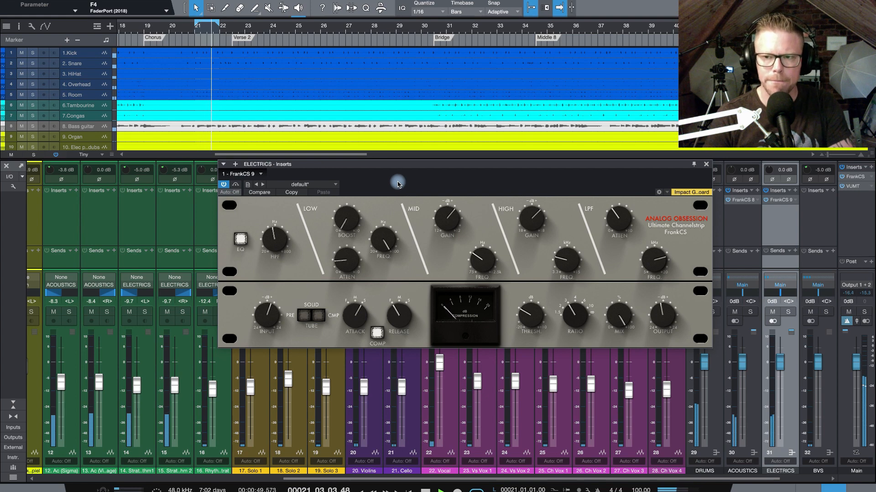
{"action": "left_click", "coordinate": [225, 186]}
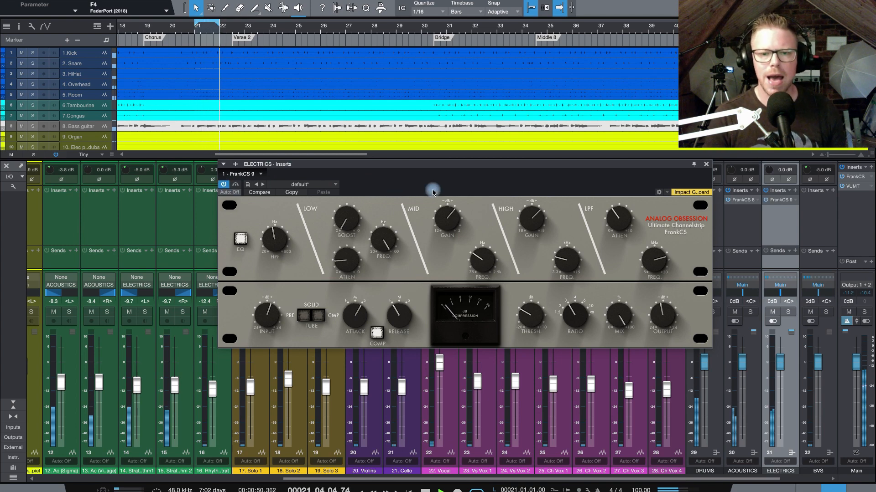
Step: Solo the ELECTRICS bus and try out the high-pass filter frequency on FrankCS
{"action": "left_click", "coordinate": [788, 313]}
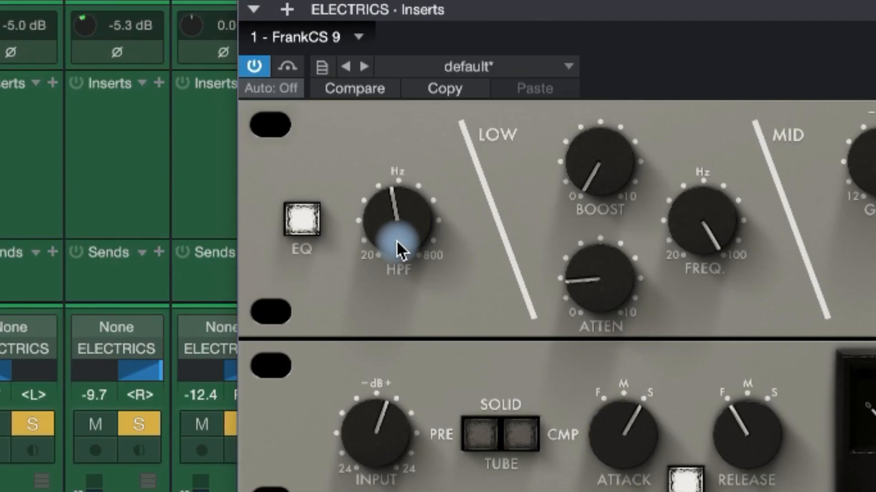
{"action": "left_click_drag", "start_coordinate": [275, 245], "coordinate": [274, 237]}
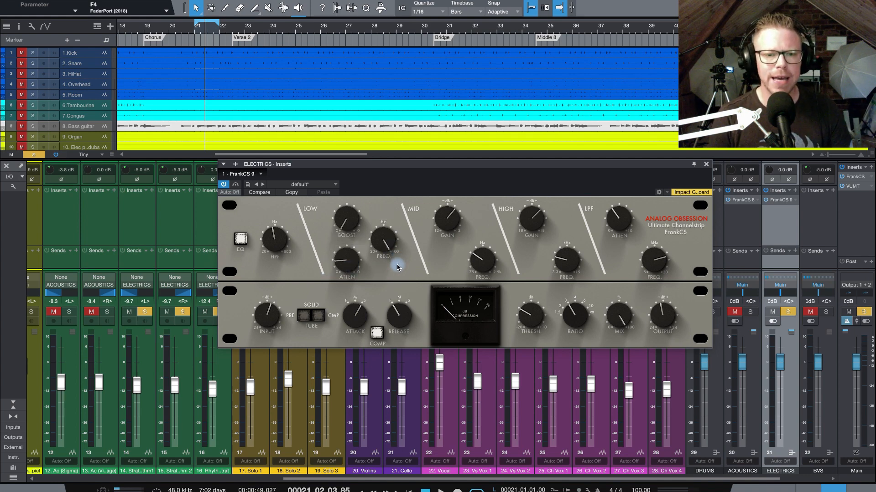
Step: Audition the low-band attenuation on the soloed ELECTRICS bus from bar 21 and leave FrankCS active after a bypass comparison
{"action": "left_click", "coordinate": [211, 36]}
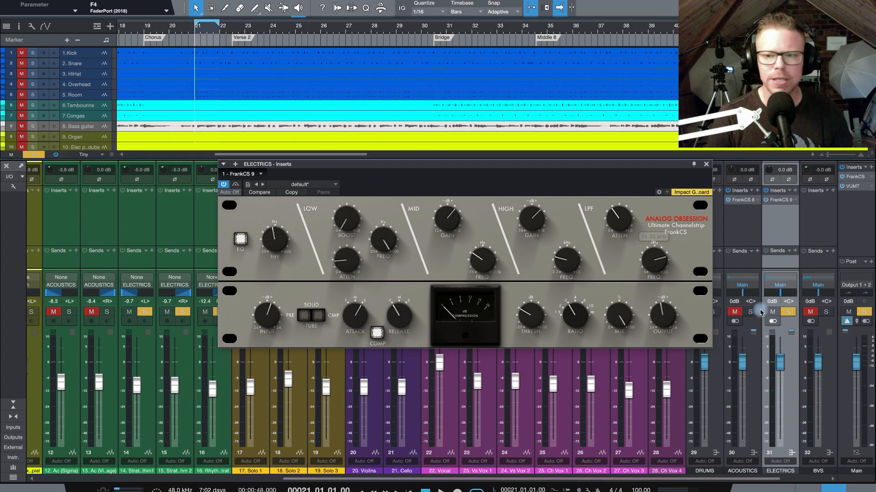
{"action": "key", "text": "space"}
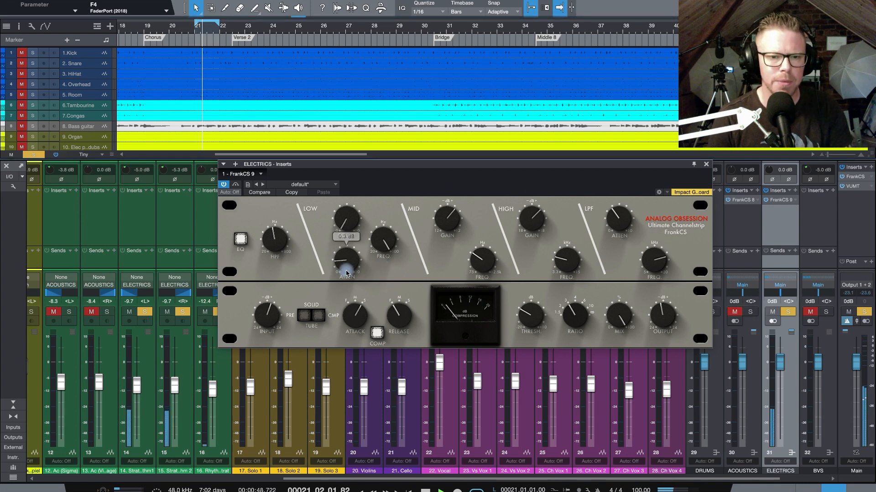
{"action": "left_click_drag", "start_coordinate": [338, 199], "coordinate": [335, 292]}
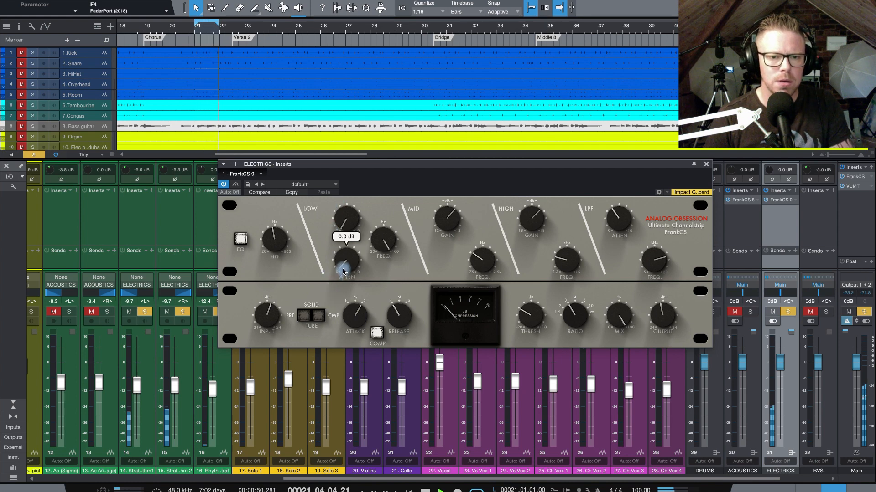
{"action": "left_click_drag", "start_coordinate": [342, 260], "coordinate": [342, 254]}
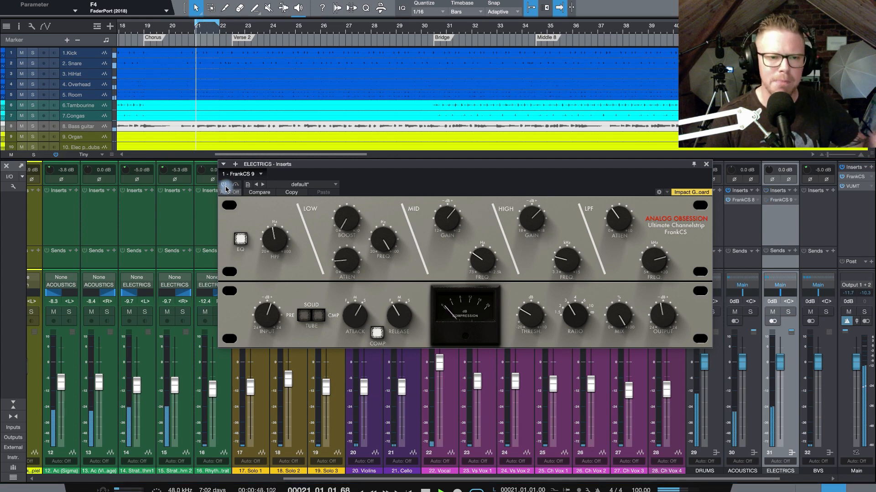
{"action": "left_click", "coordinate": [226, 187]}
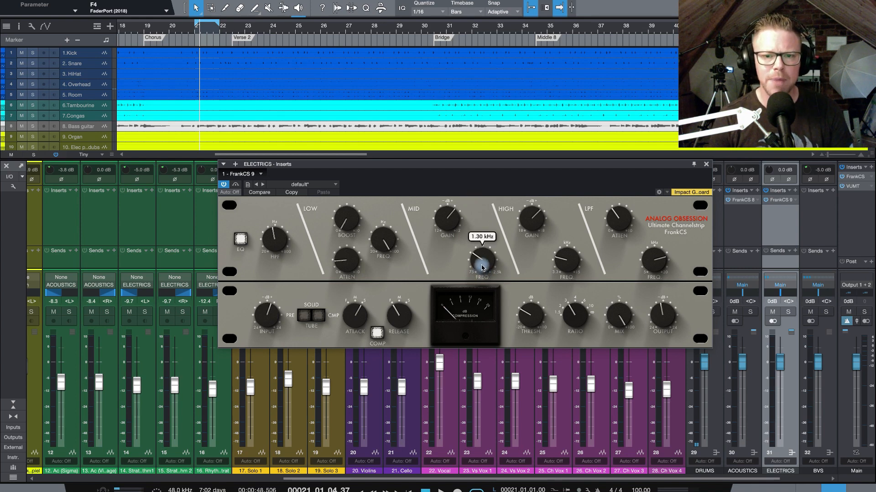
Step: Sweep the mid-band gain and return it to 3.2 dB, auditioning the ELECTRICS bus soloed and in the full mix
{"action": "mouse_move", "coordinate": [447, 222]}
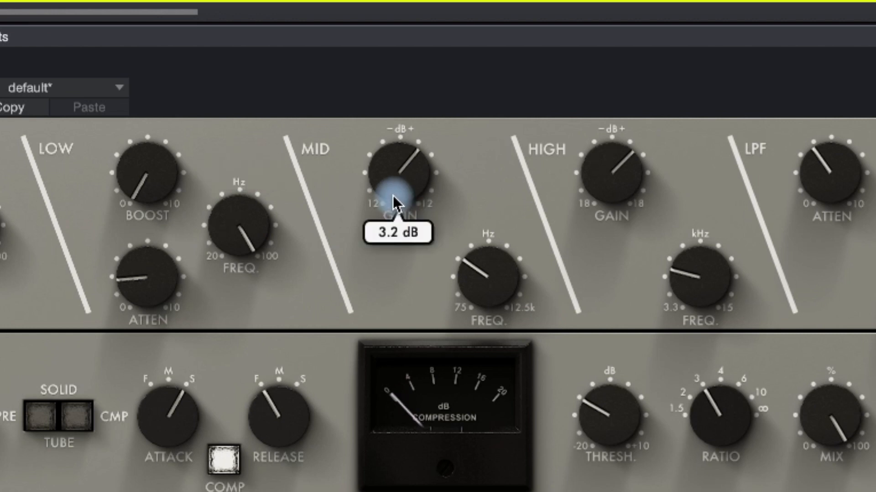
{"action": "mouse_move", "coordinate": [393, 195]}
{"action": "left_mouse_down"}
{"action": "mouse_move", "coordinate": [377, 111]}
{"action": "mouse_move", "coordinate": [378, 204]}
{"action": "mouse_move", "coordinate": [384, 198]}
{"action": "left_mouse_up"}
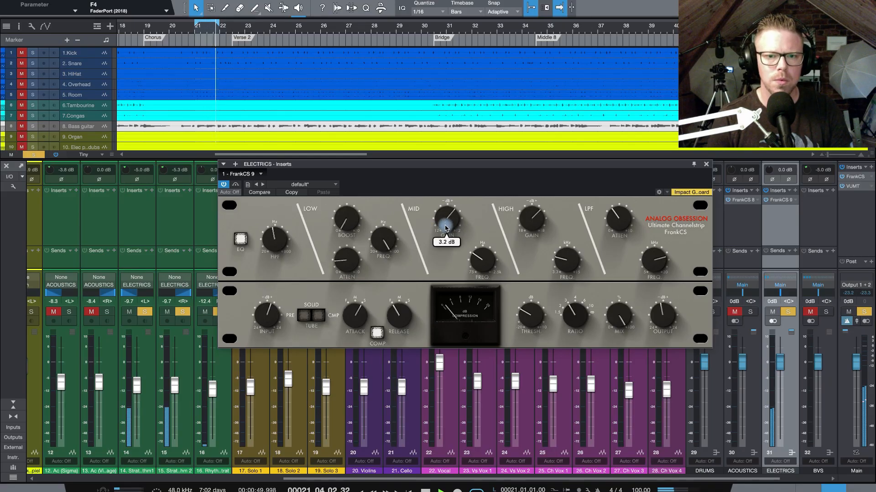
{"action": "mouse_move", "coordinate": [446, 225]}
{"action": "left_mouse_down"}
{"action": "mouse_move", "coordinate": [444, 239]}
{"action": "mouse_move", "coordinate": [445, 224]}
{"action": "left_mouse_up"}
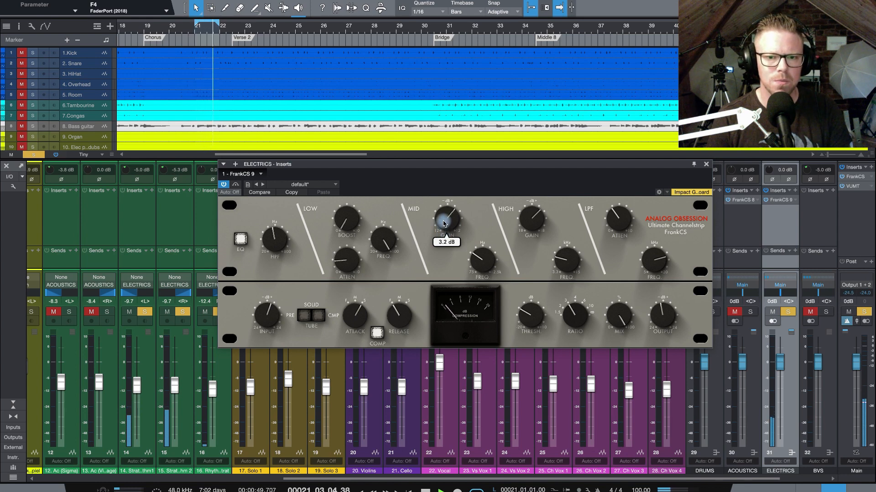
{"action": "left_click", "coordinate": [789, 313]}
{"action": "left_click_drag", "start_coordinate": [453, 223], "coordinate": [437, 207]}
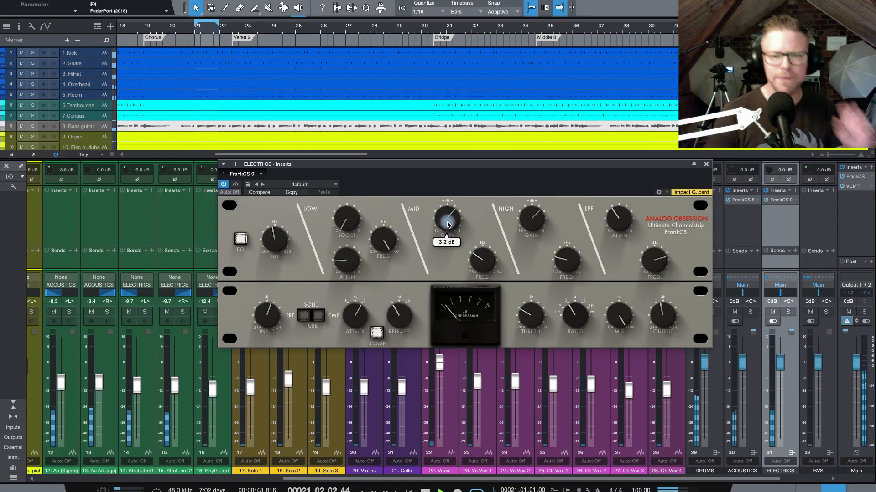
Step: Set the high-band gain to 5.2 dB, auditioning it from bar 21 with the ELECTRICS bus soloed and in the full mix
{"action": "mouse_move", "coordinate": [539, 228]}
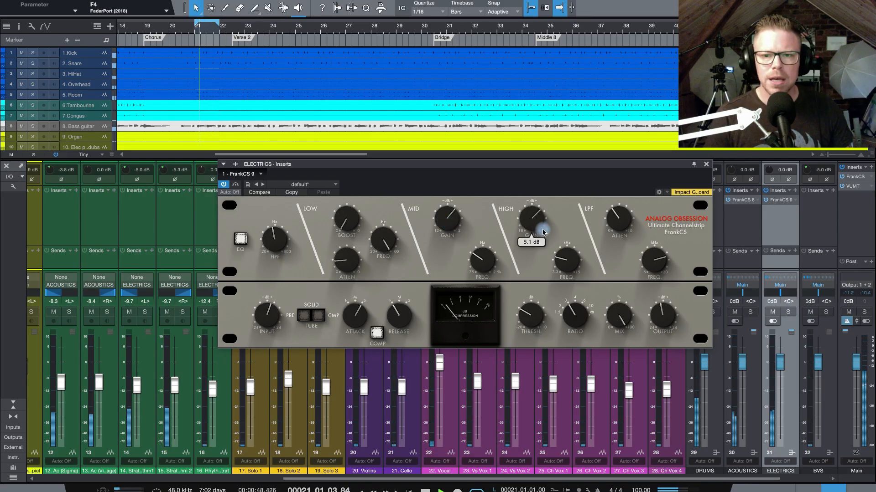
{"action": "mouse_move", "coordinate": [563, 258]}
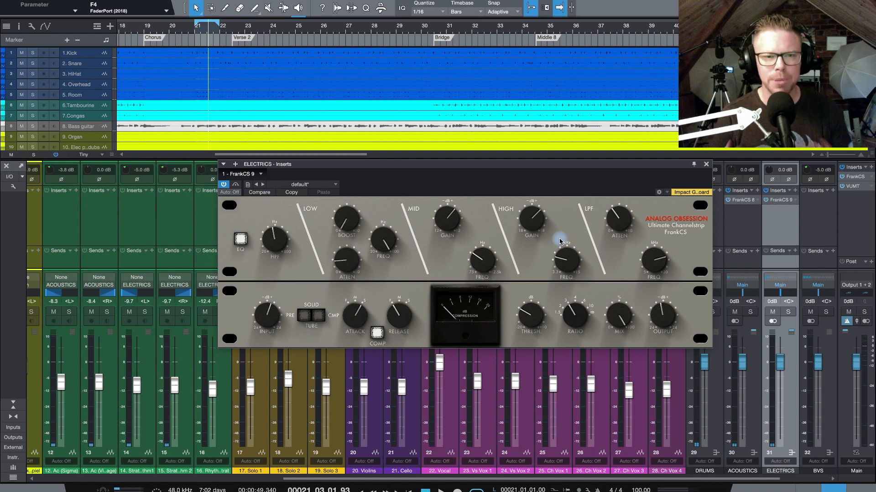
{"action": "left_click", "coordinate": [196, 31]}
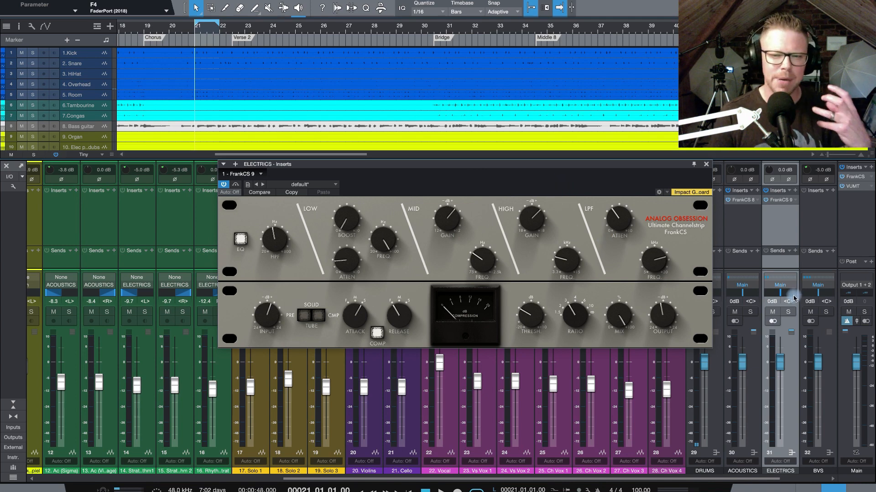
{"action": "left_click", "coordinate": [788, 313]}
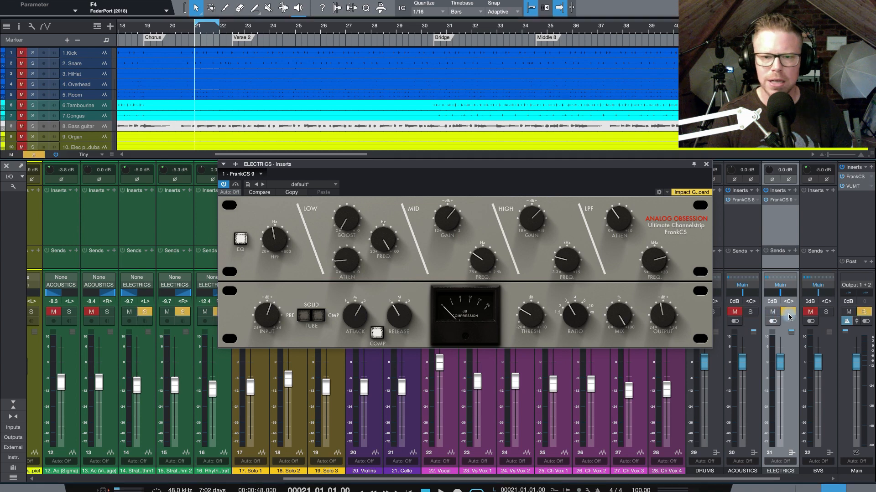
{"action": "mouse_move", "coordinate": [529, 222]}
{"action": "key", "text": "space"}
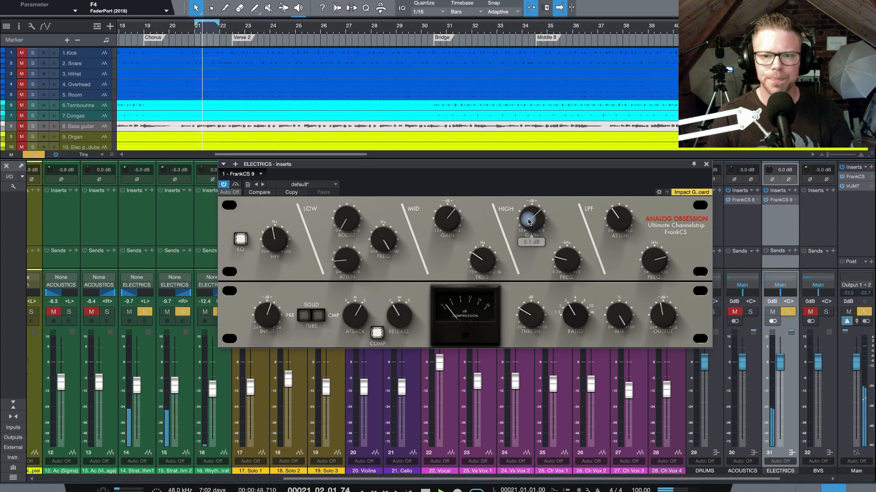
{"action": "mouse_move", "coordinate": [528, 222]}
{"action": "left_mouse_down"}
{"action": "mouse_move", "coordinate": [528, 235]}
{"action": "mouse_move", "coordinate": [529, 214]}
{"action": "left_mouse_up"}
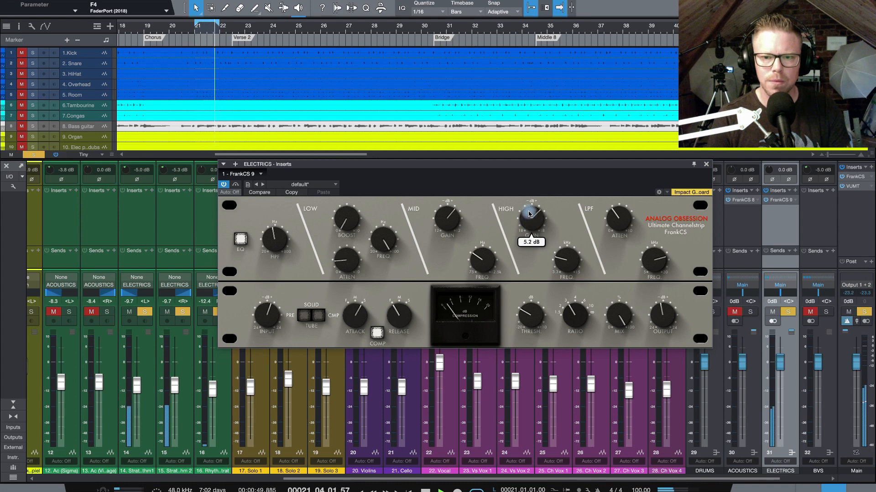
{"action": "left_click", "coordinate": [789, 312]}
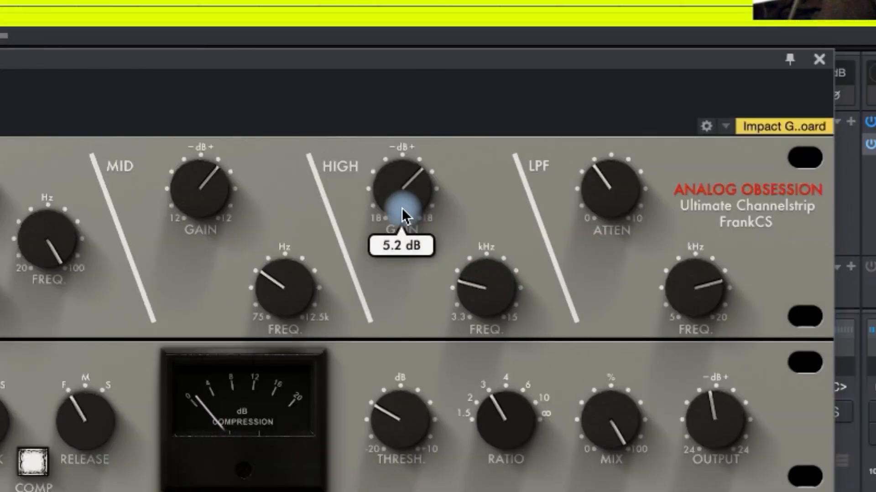
{"action": "mouse_move", "coordinate": [403, 211]}
{"action": "left_mouse_down"}
{"action": "mouse_move", "coordinate": [397, 247]}
{"action": "mouse_move", "coordinate": [394, 208]}
{"action": "left_mouse_up"}
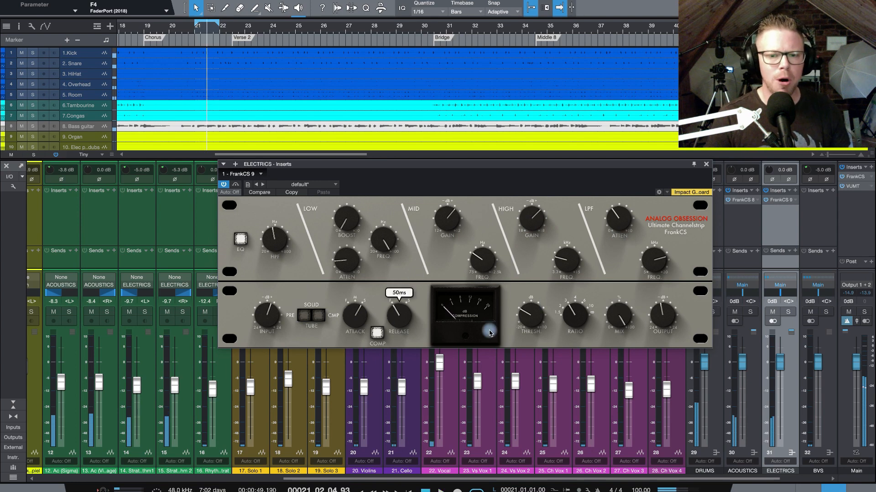
Step: Solo the ELECTRICS bus at bar 21 and sweep the FrankCS input gain up to 24 dB and back down
{"action": "left_click_drag", "start_coordinate": [486, 173], "coordinate": [472, 147]}
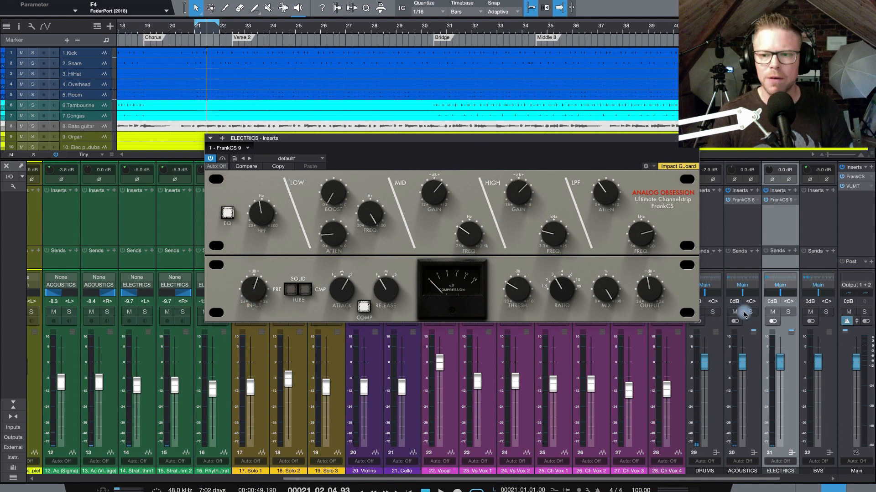
{"action": "left_click", "coordinate": [789, 313]}
{"action": "left_click", "coordinate": [197, 34]}
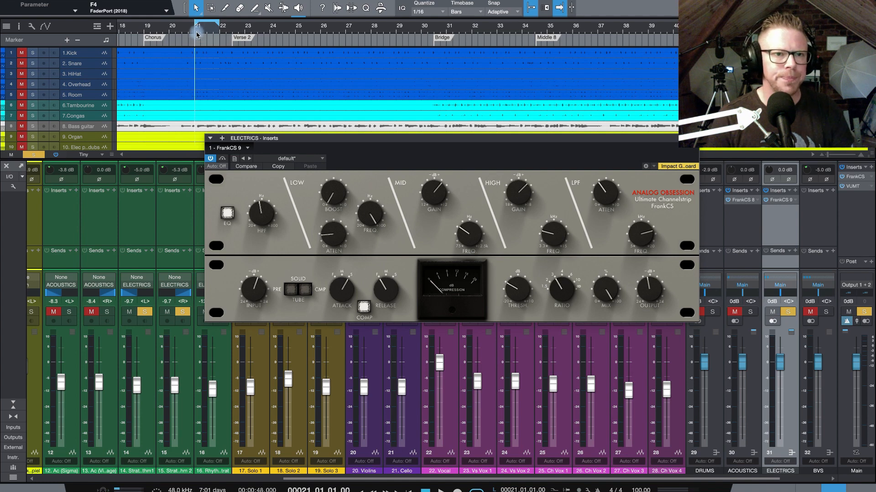
{"action": "left_click_drag", "start_coordinate": [254, 290], "coordinate": [243, 232]}
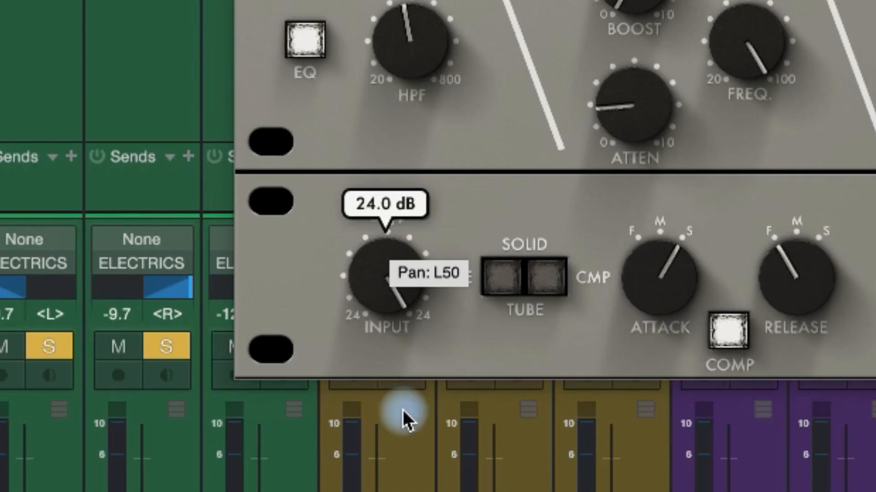
{"action": "left_click_drag", "start_coordinate": [368, 272], "coordinate": [365, 418]}
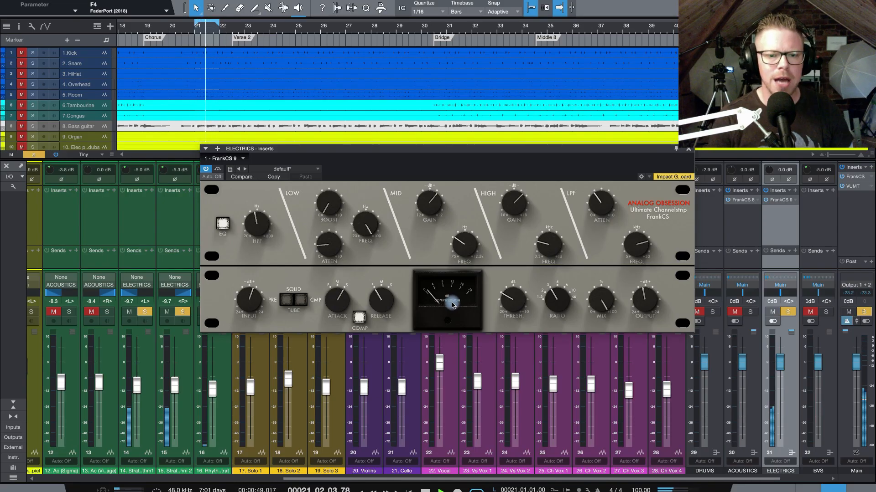
Step: Compare FrankCS bypassed and active on the ELECTRICS bus, first soloed and again in the full mix
{"action": "left_click", "coordinate": [206, 170]}
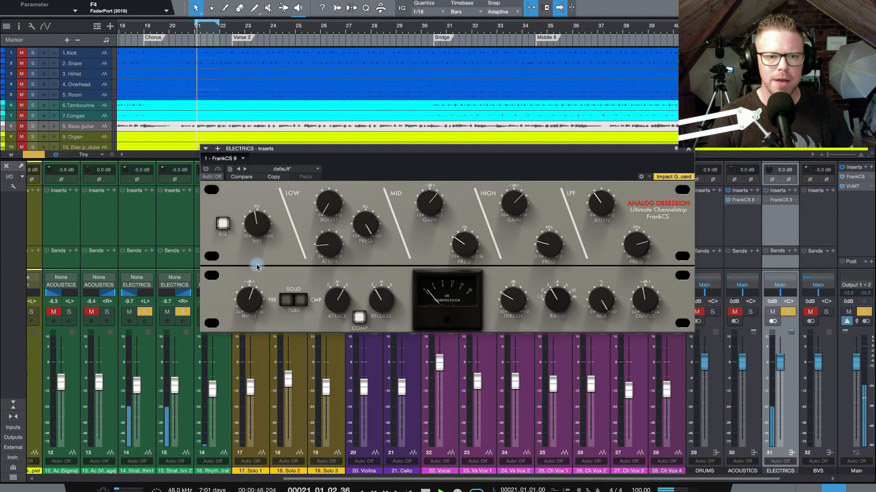
{"action": "left_click", "coordinate": [207, 170]}
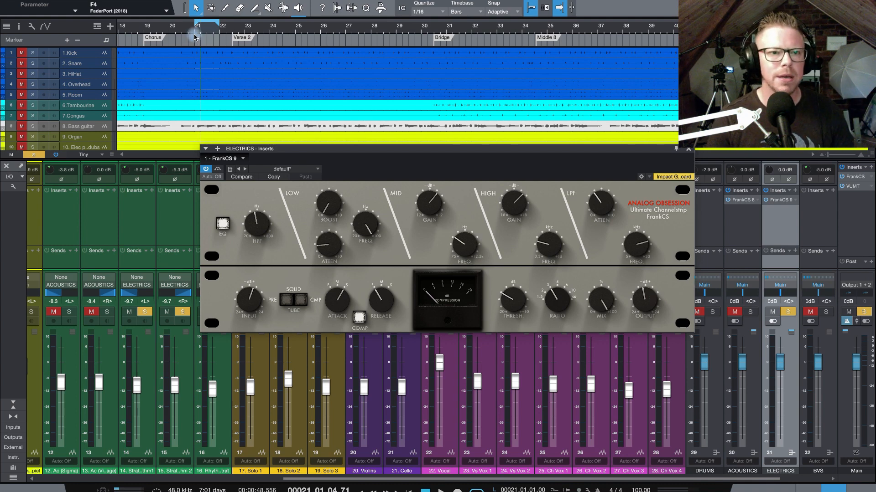
{"action": "key", "text": "space"}
{"action": "left_click", "coordinate": [788, 312]}
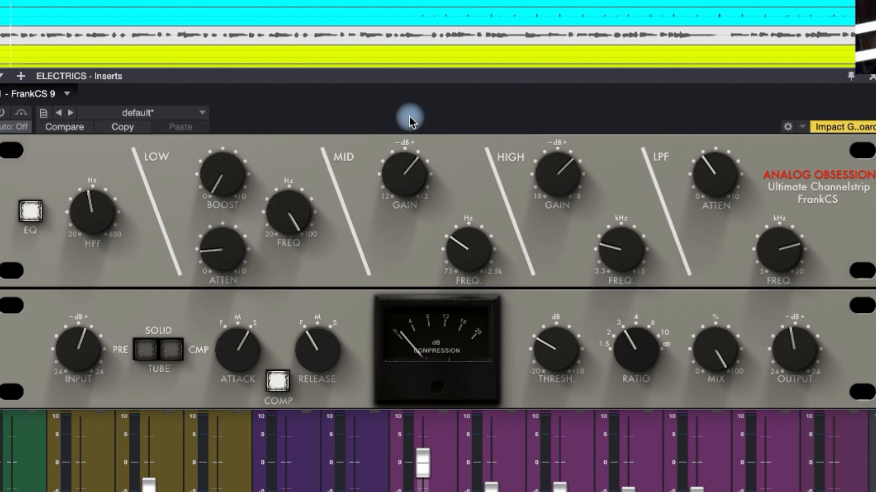
{"action": "left_click", "coordinate": [5, 115]}
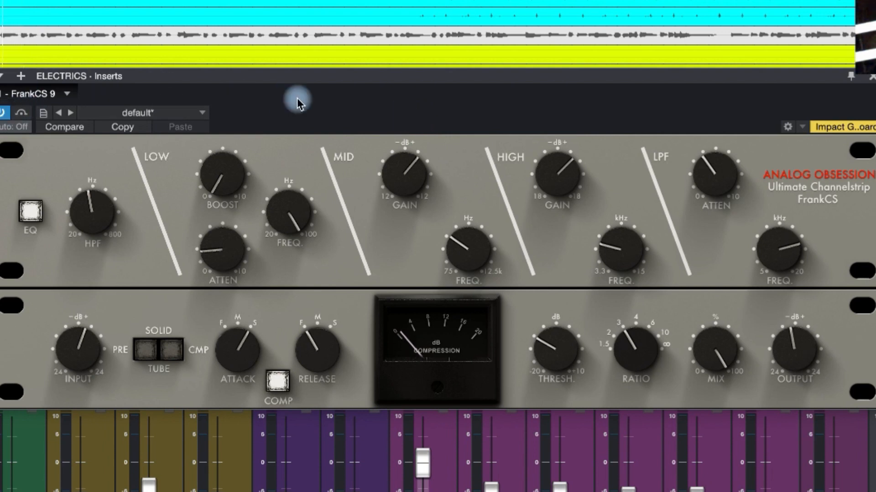